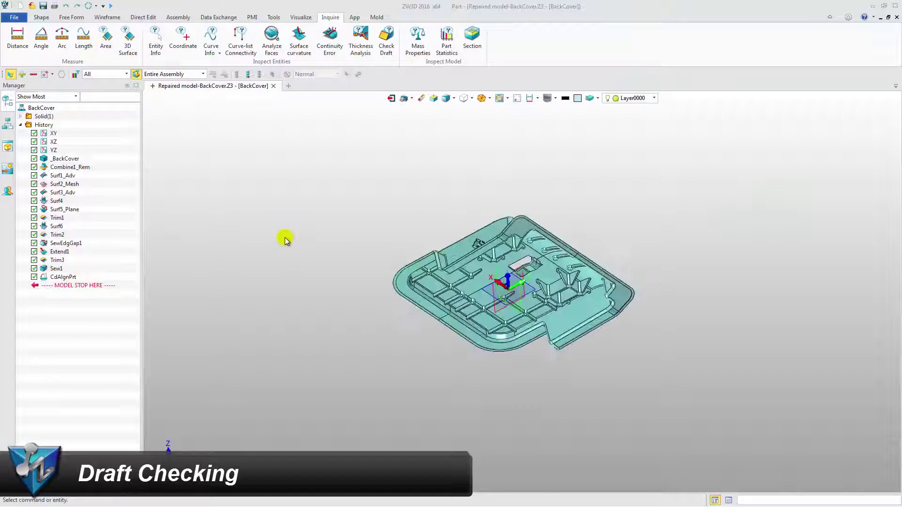
- Analyse face draft along -Z using discrete colour bands and a 1° angle threshold
left_click(272, 40)
right_click(221, 150)
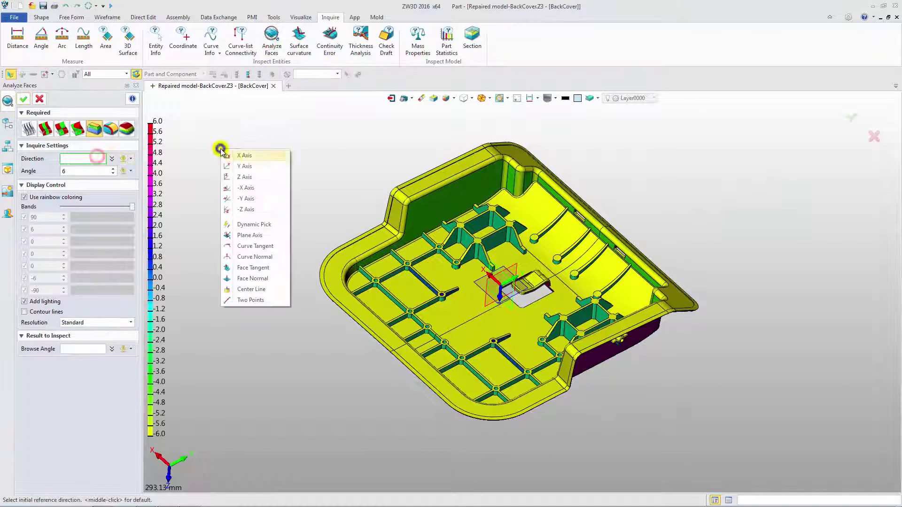
left_click(239, 210)
left_click(40, 201)
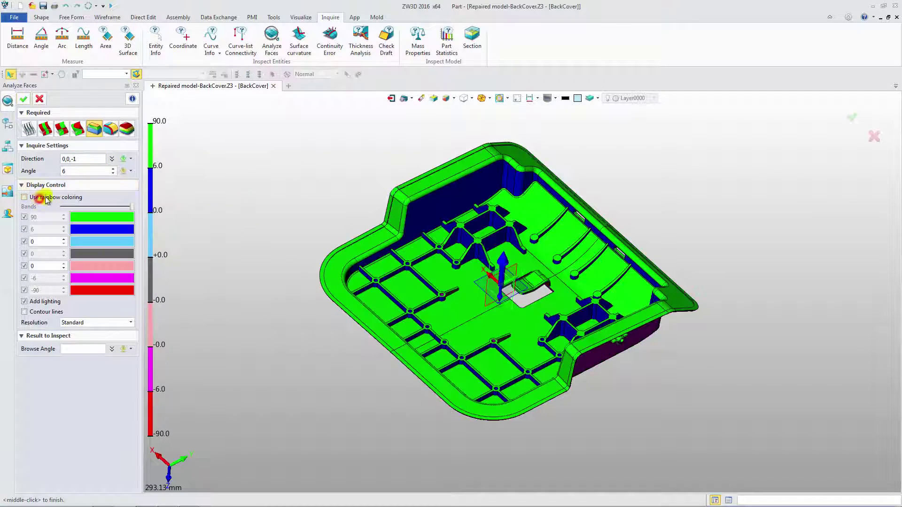
left_click(71, 172)
type("5")
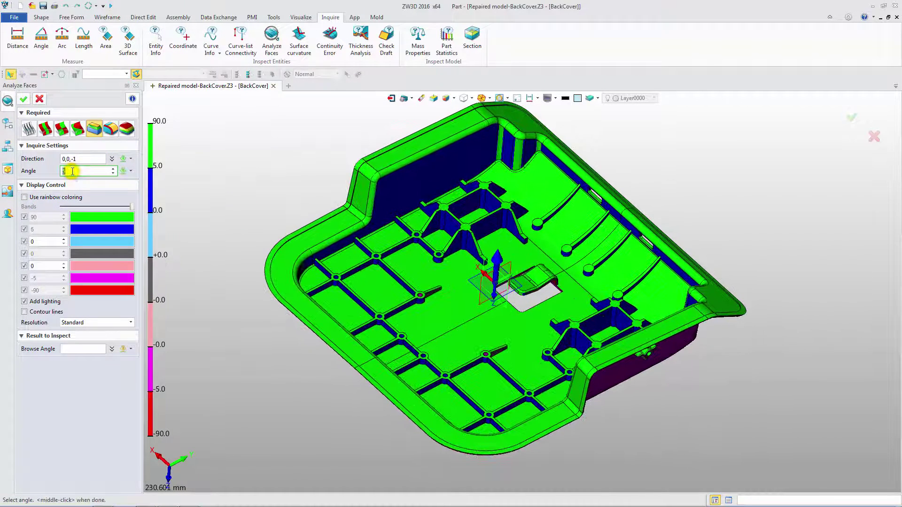
type("1")
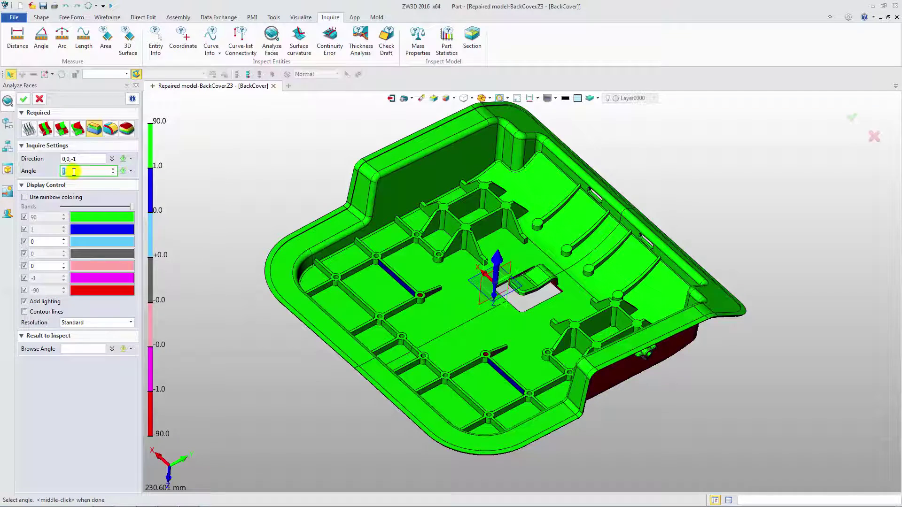
- Probe face draft angles, keep the ±1° colour map, and bring up a rib edge's options
left_click(81, 348)
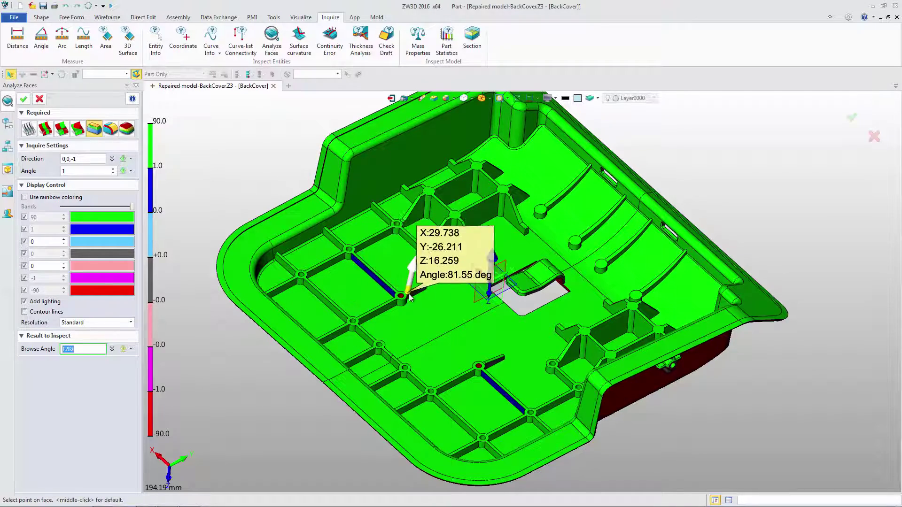
left_click(26, 101)
scroll(494, 274, "up", 2)
scroll(493, 275, "up", 1)
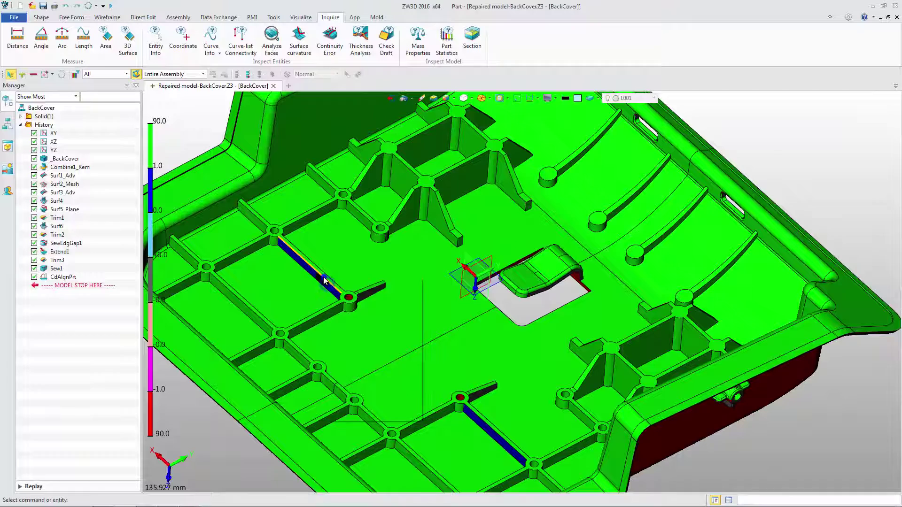
right_click(325, 280)
- Apply a -2° draft to the undrafted ribs, picking neutral edges on several ribs
left_click(344, 317)
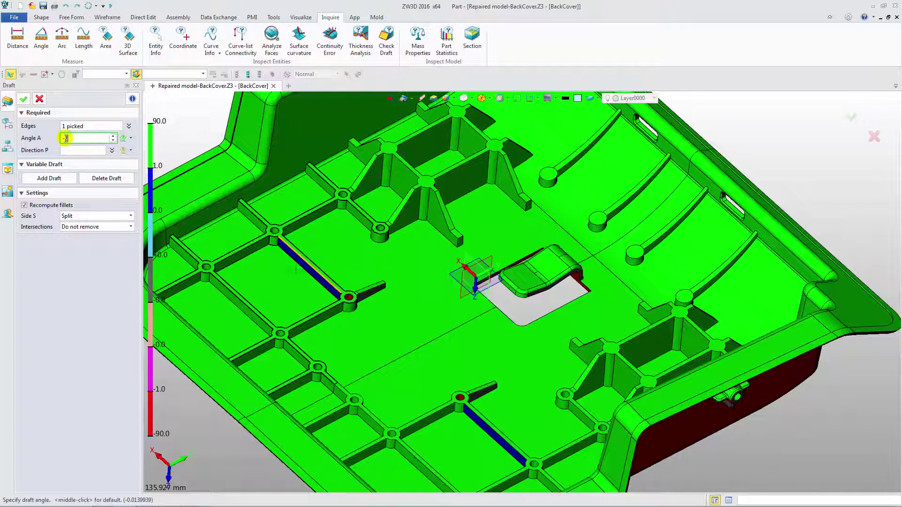
left_click(87, 130)
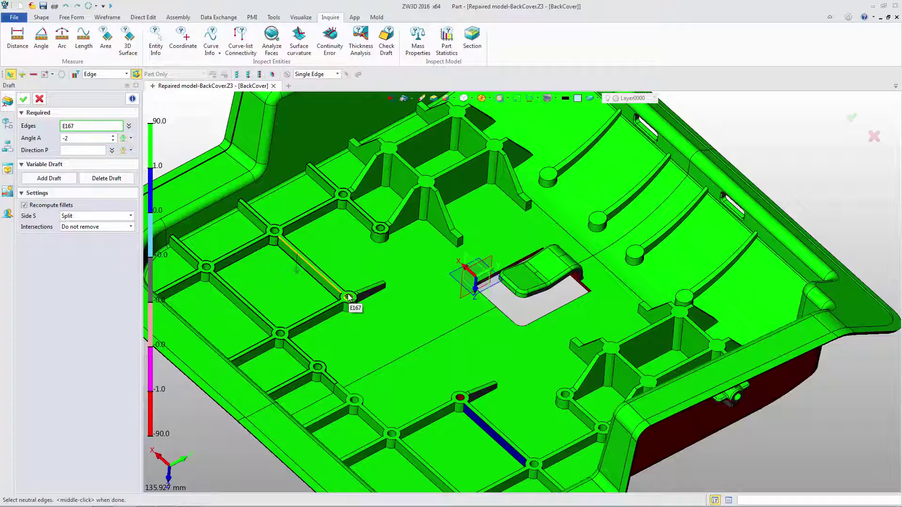
left_click(372, 297)
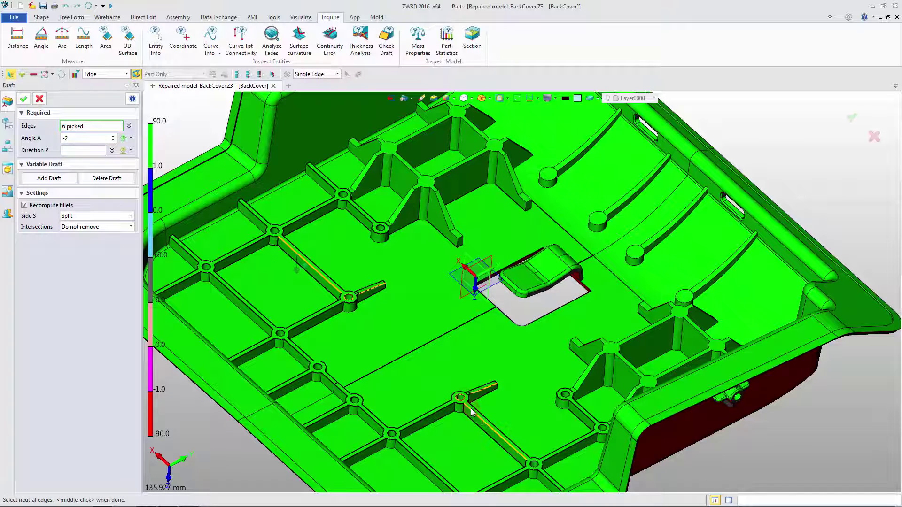
scroll(454, 354, "down", 3)
right_click_drag(412, 314, 466, 296)
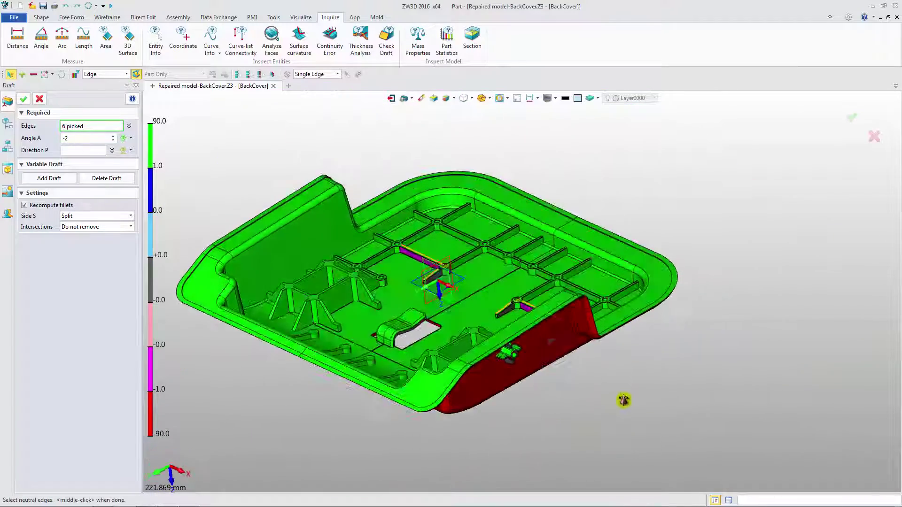
scroll(525, 317, "up", 2)
scroll(524, 317, "up", 3)
scroll(525, 321, "up", 3)
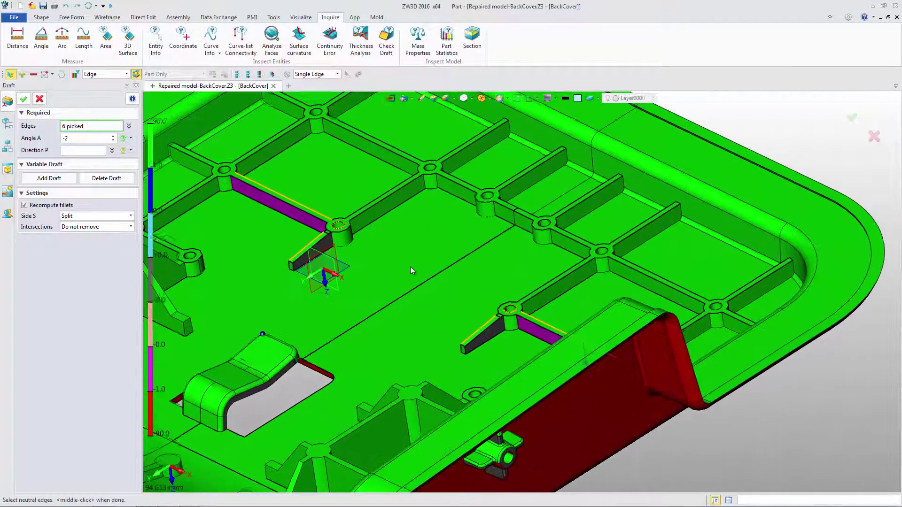
left_click(525, 323)
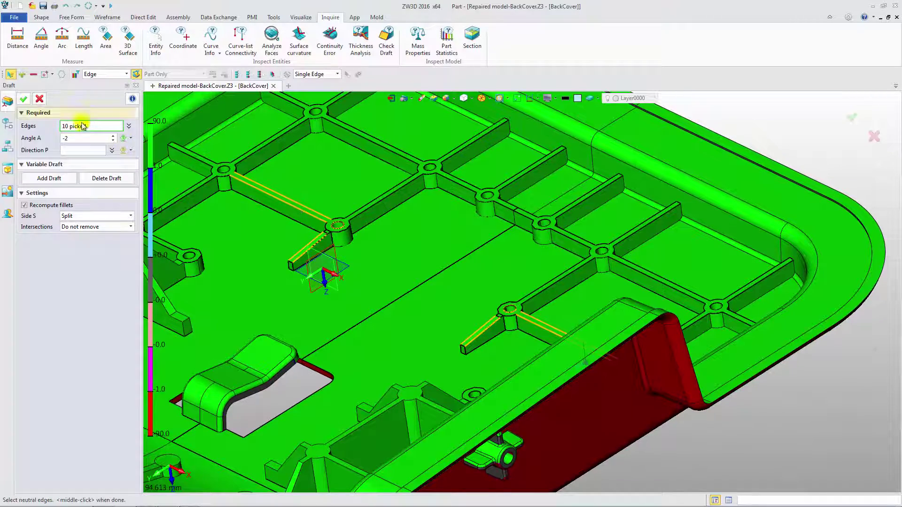
left_click(23, 100)
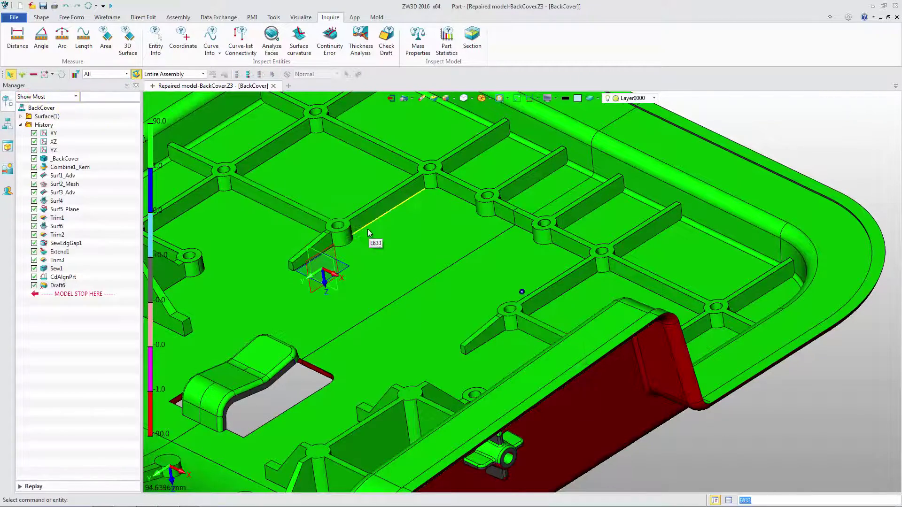
scroll(369, 234, "down", 2)
scroll(379, 235, "down", 1)
scroll(379, 234, "down", 1)
scroll(379, 234, "down", 1)
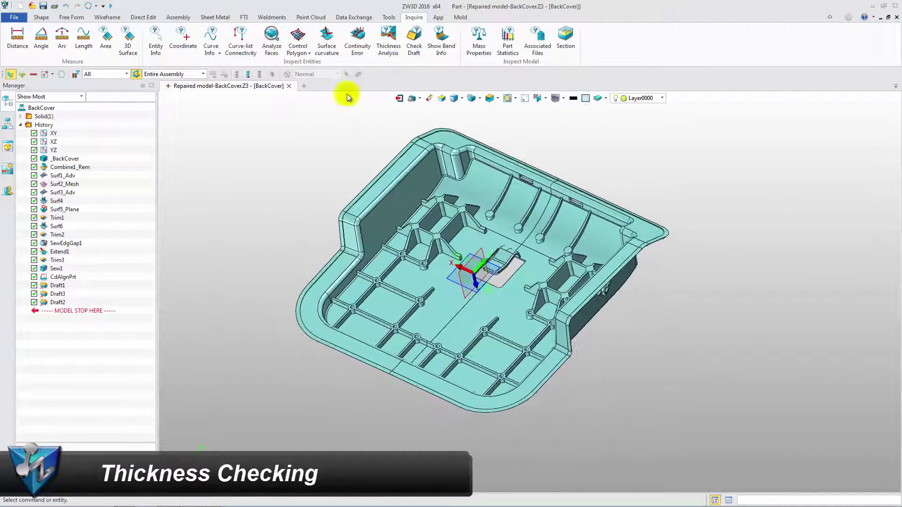
- Analyse wall thickness over a 0–10 range, reporting min 0.001 and max 118.932
left_click(386, 49)
left_click(88, 281)
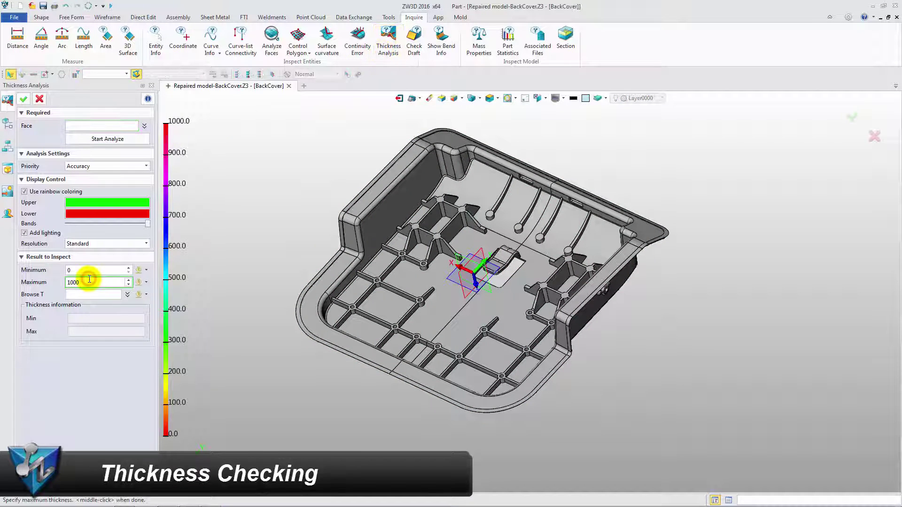
key("BackSpace")
key("BackSpace")
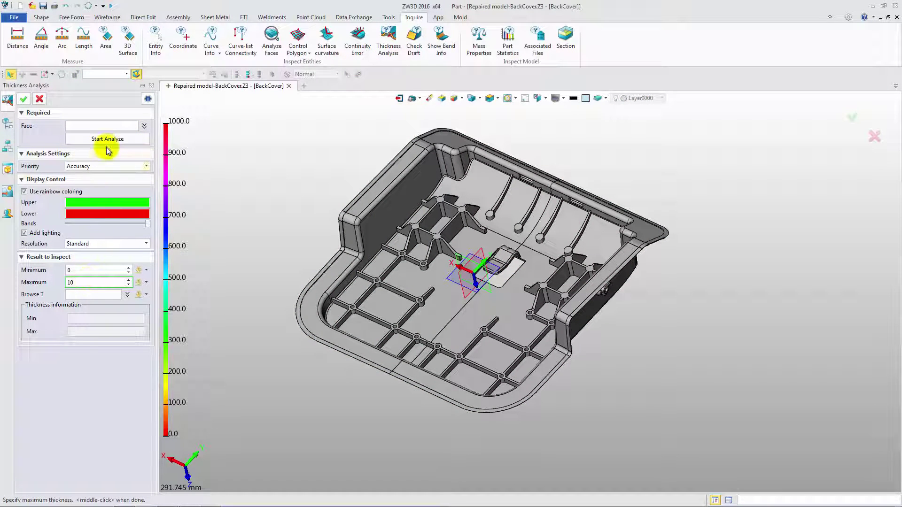
left_click(107, 141)
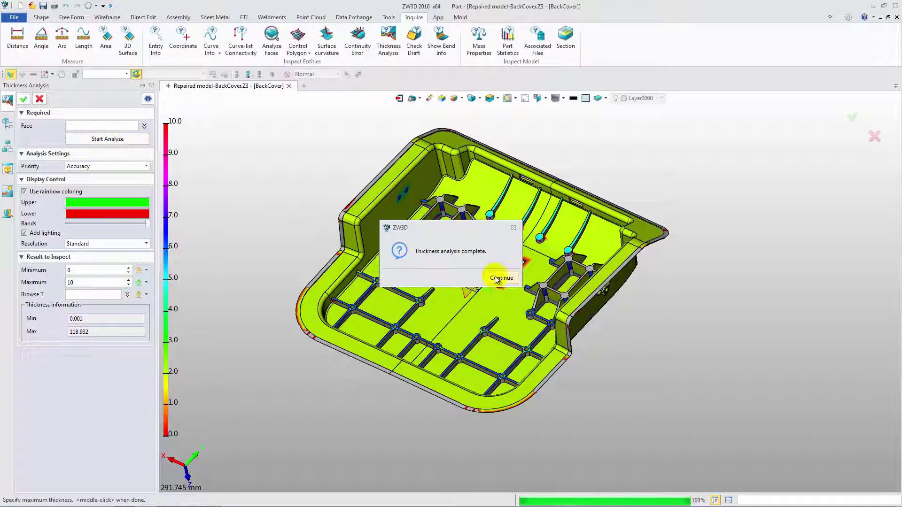
- Dismiss the completion message, probe walls of about 2 mm, and exit Thickness Analysis
left_click(495, 279)
scroll(285, 245, "up", 2)
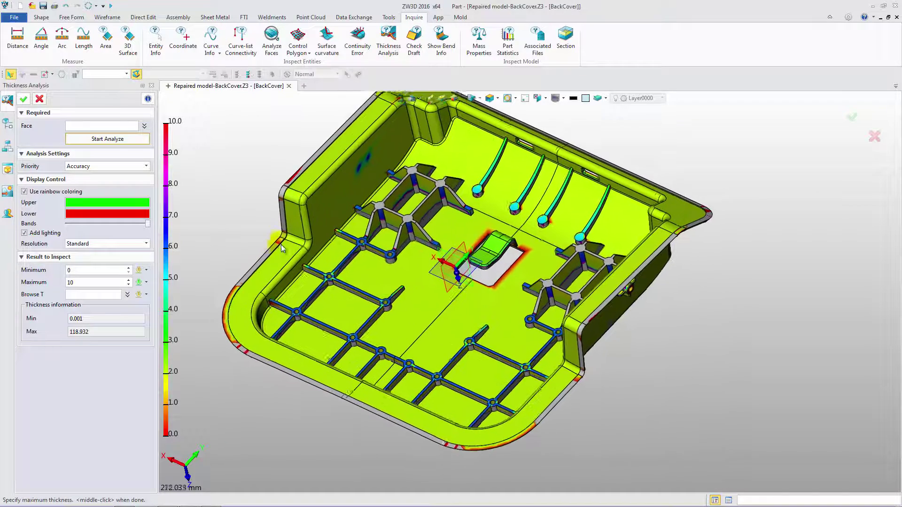
left_click(110, 294)
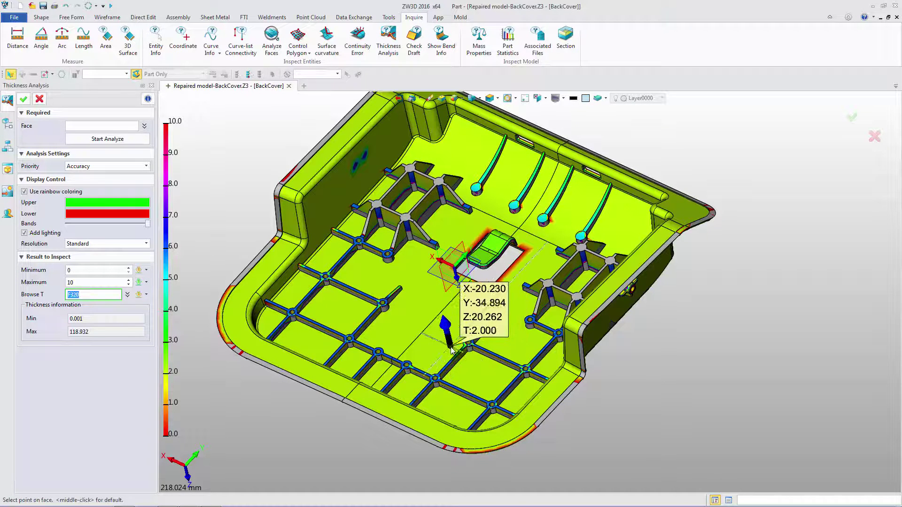
left_click(27, 103)
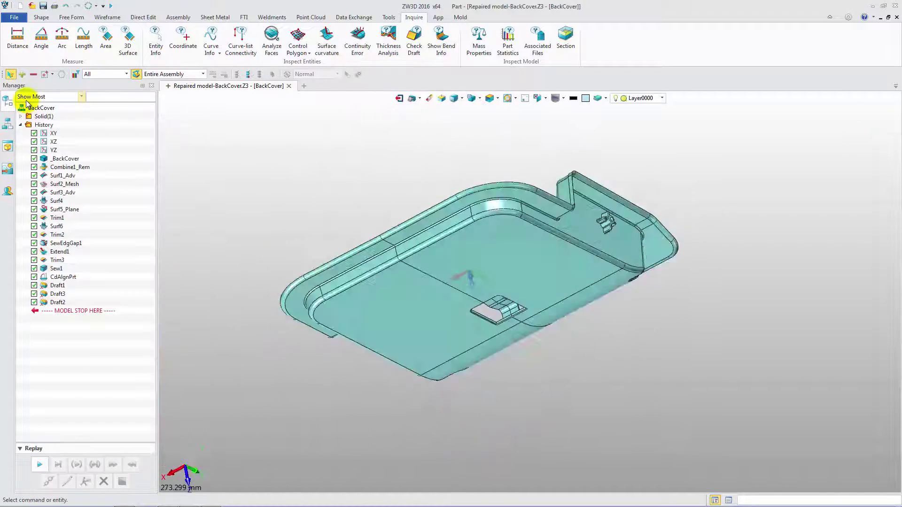